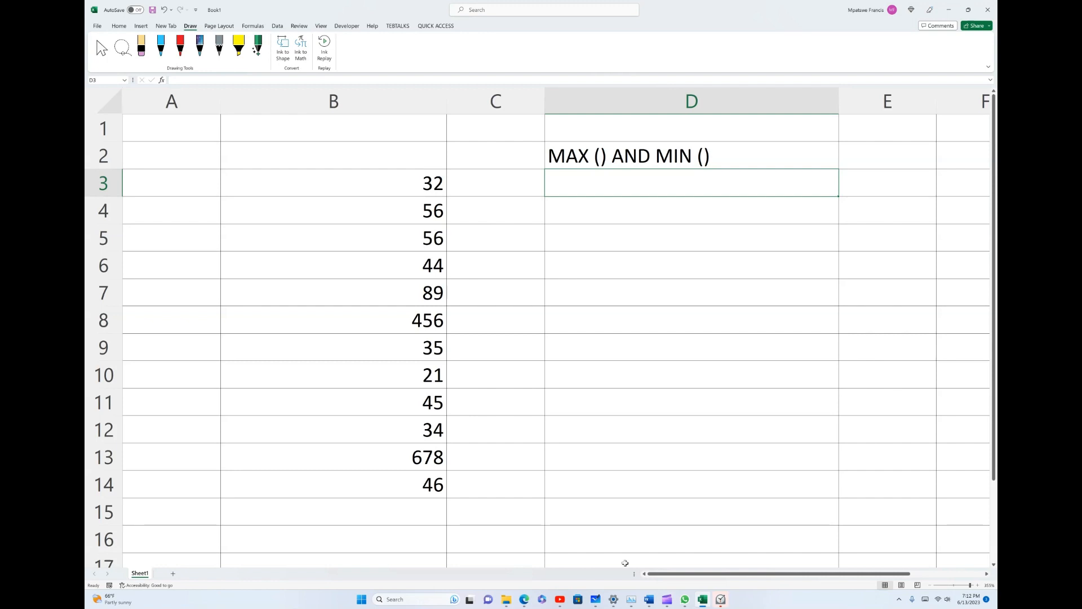
- Enter the formula =MAX(B3:B14) in cell D4 to find the largest number in column B
click(334, 101)
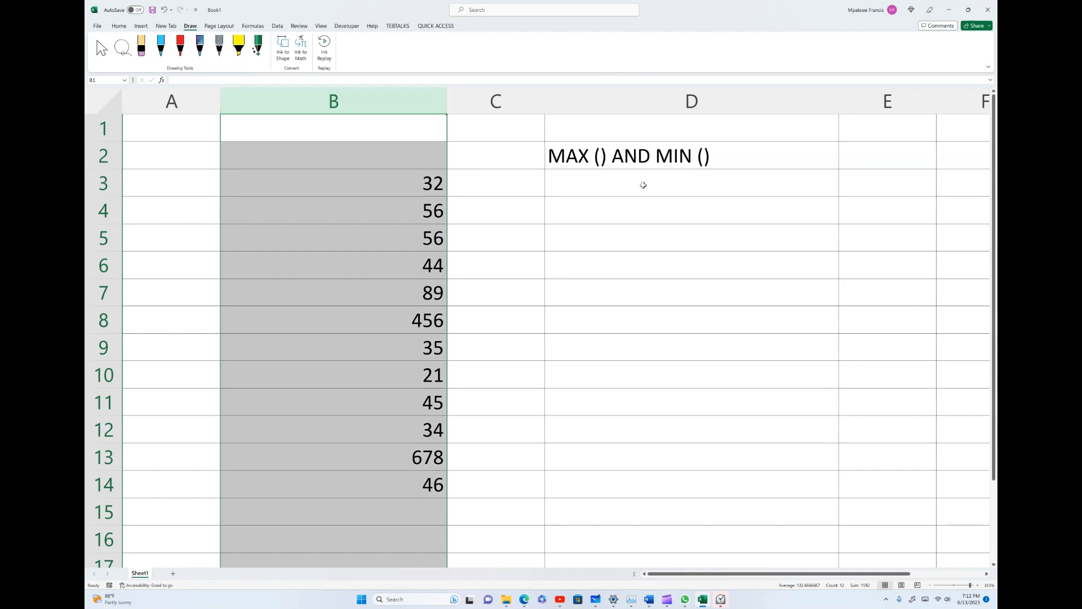
click(570, 209)
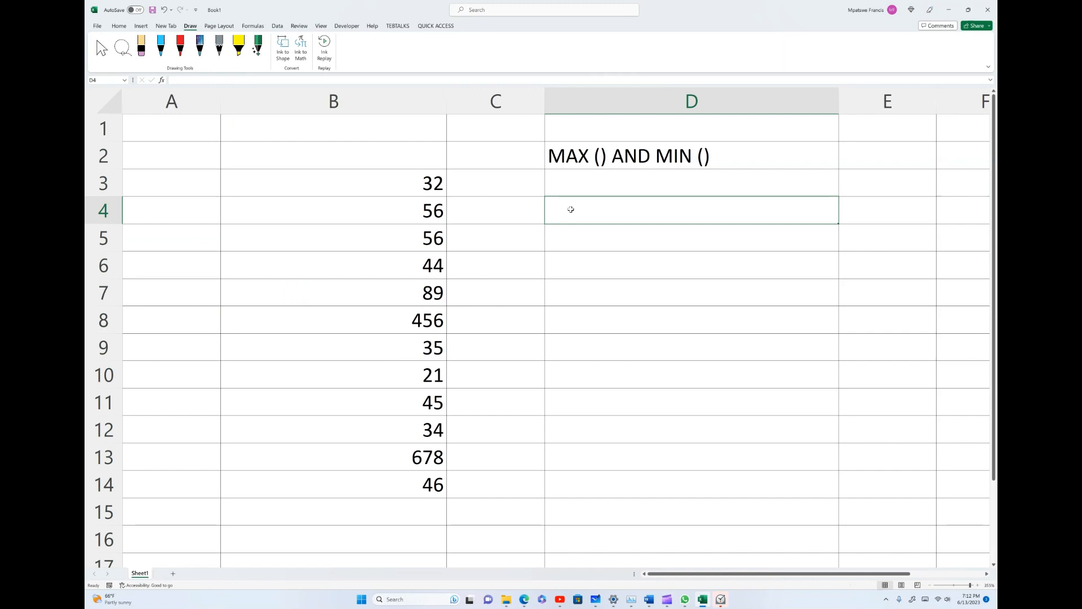
text(=)
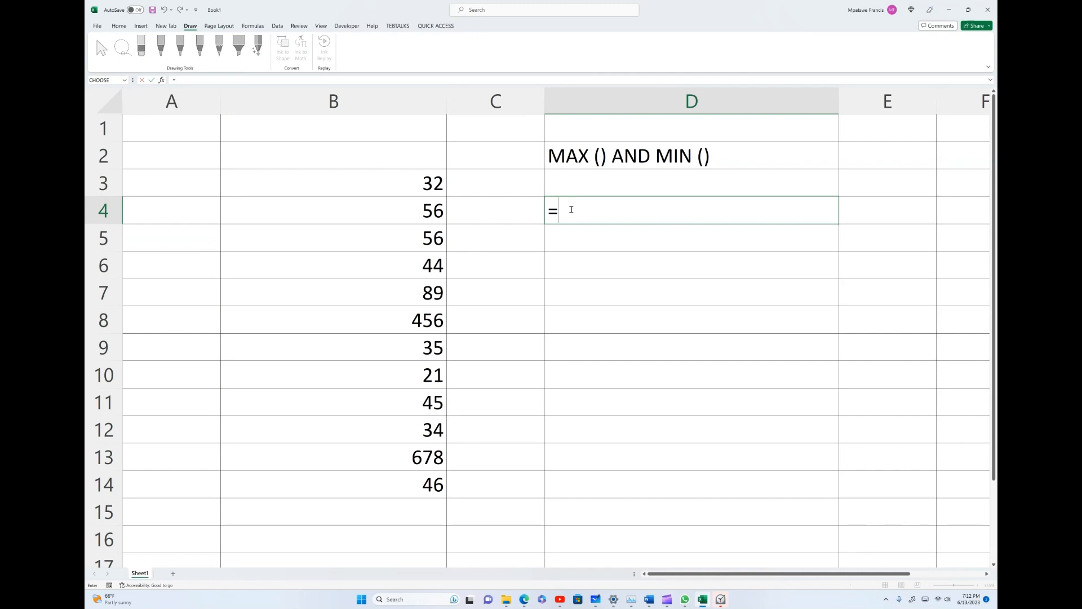
text(MAX)
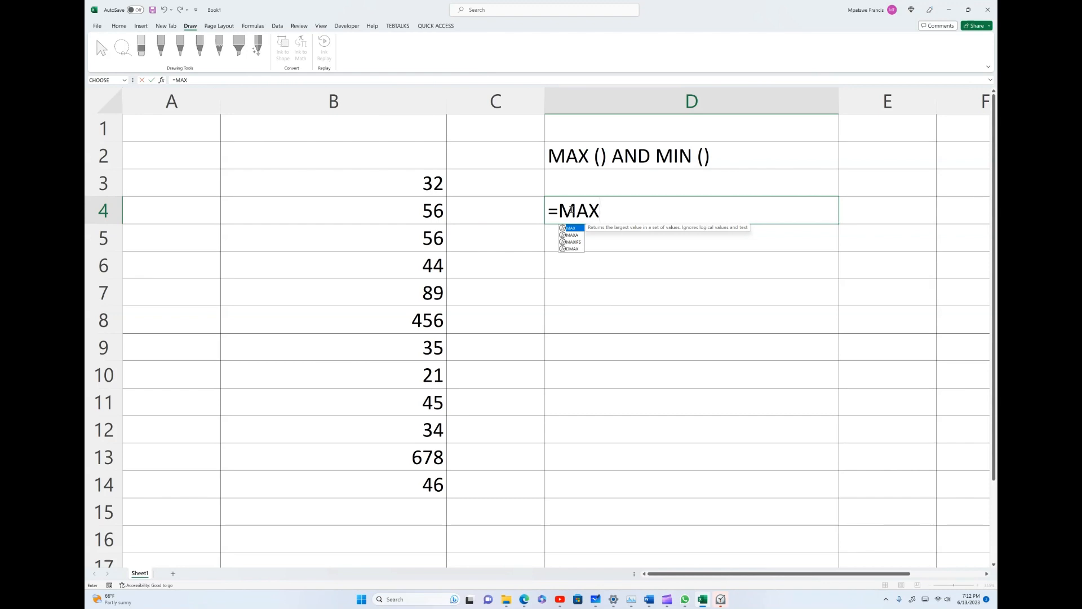
text(()
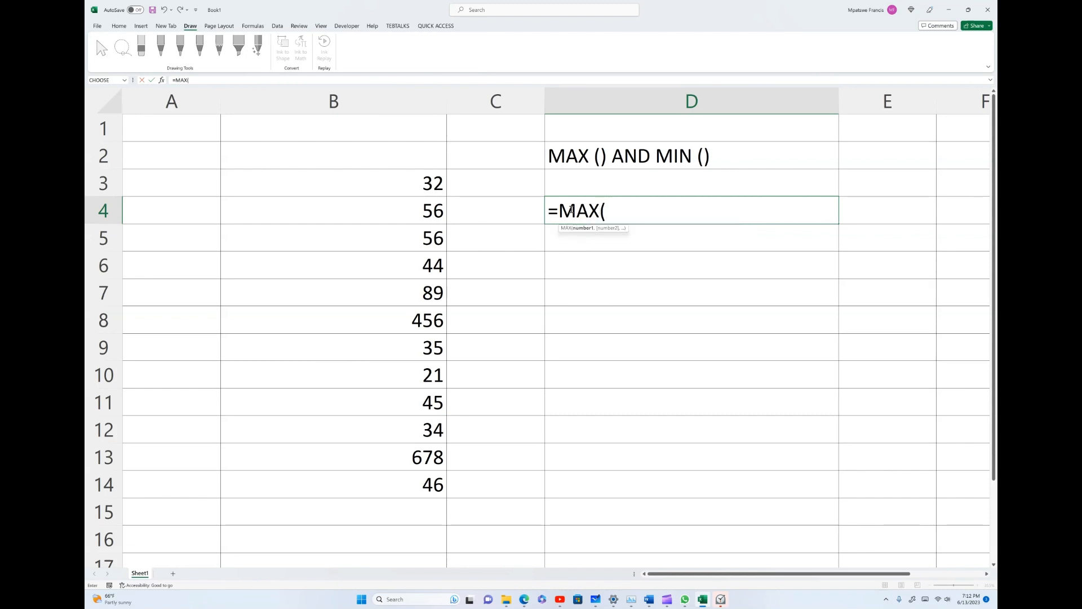
click(349, 183)
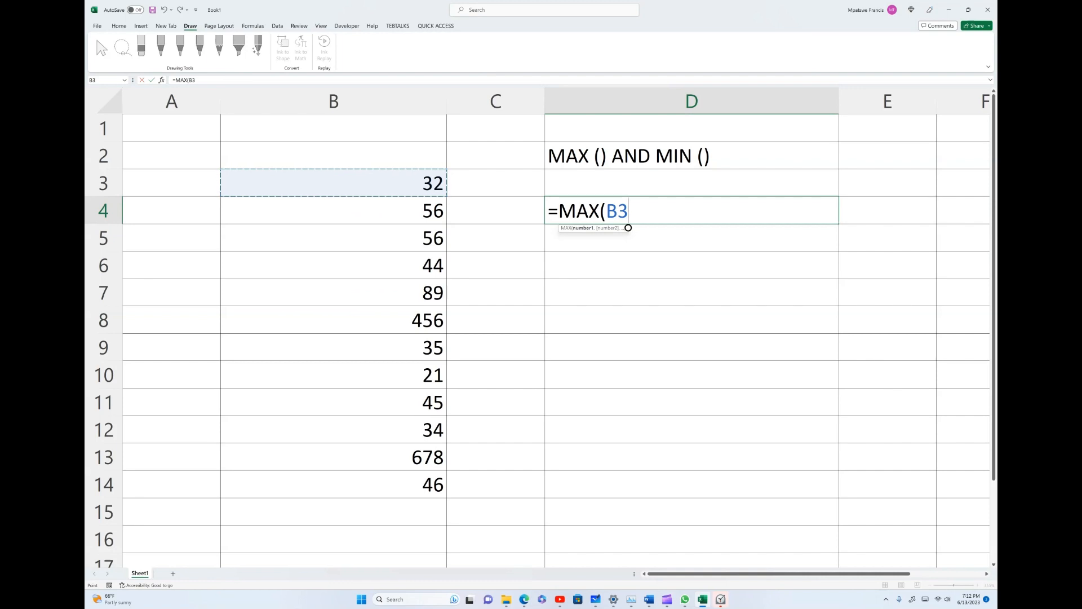
text(:)
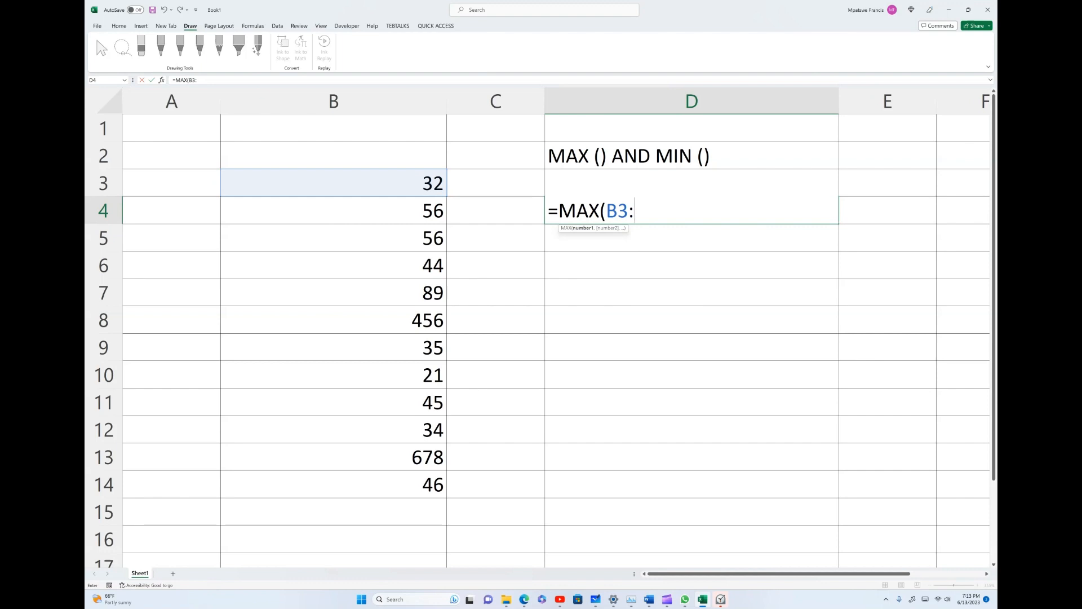
key(ctrl+Down)
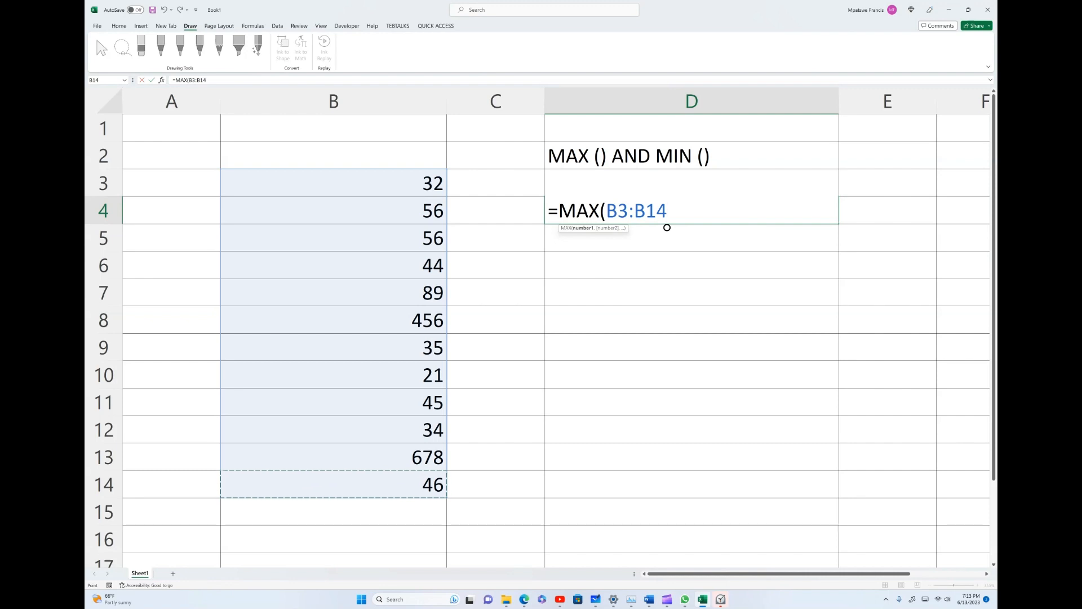
text())
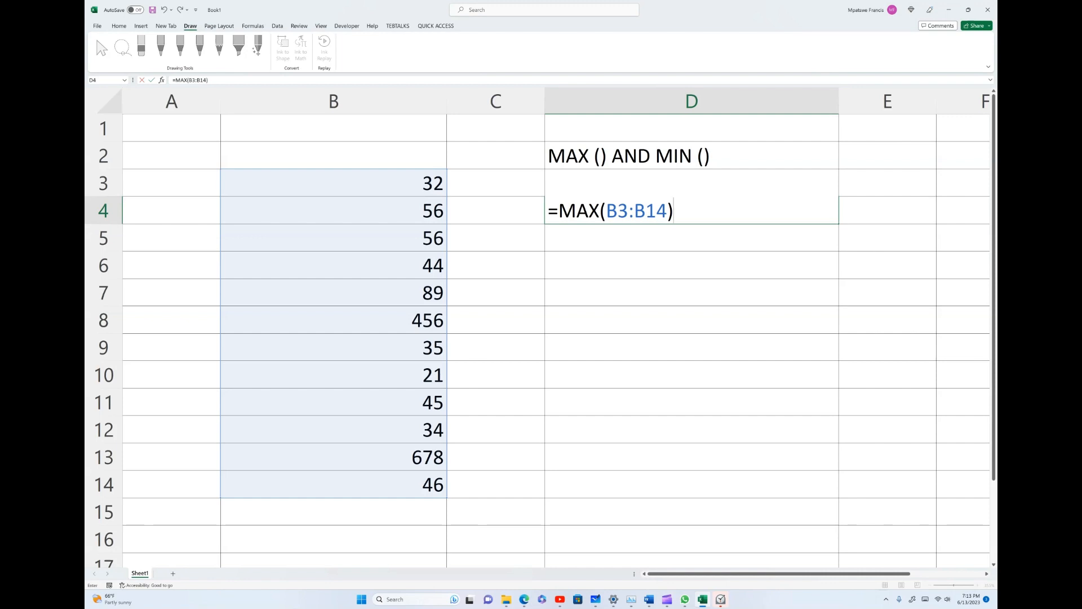
key(Return)
- Change the font colour of the MAX result in cell D4 to red
click(692, 210)
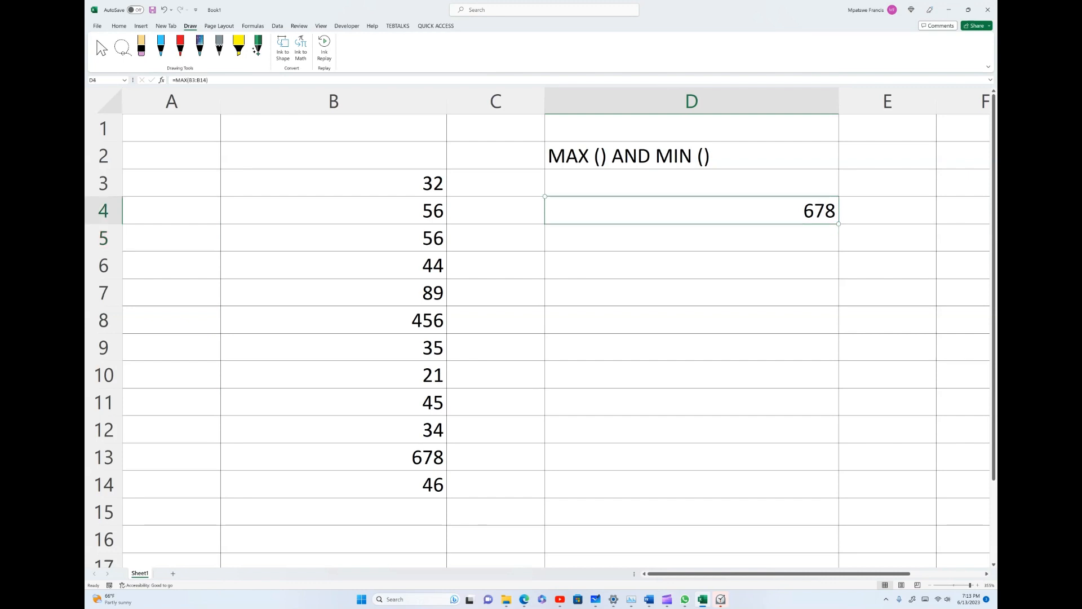
click(119, 26)
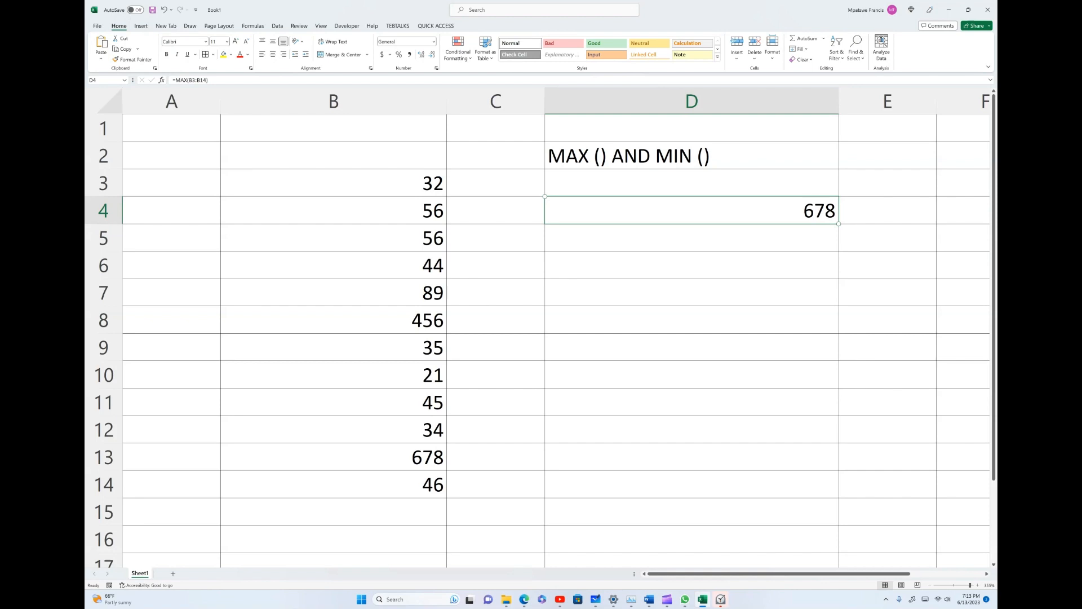
click(240, 54)
- Enter the formula =MIN(B3:B14) in cell D6 to find the smallest number in column B
click(692, 265)
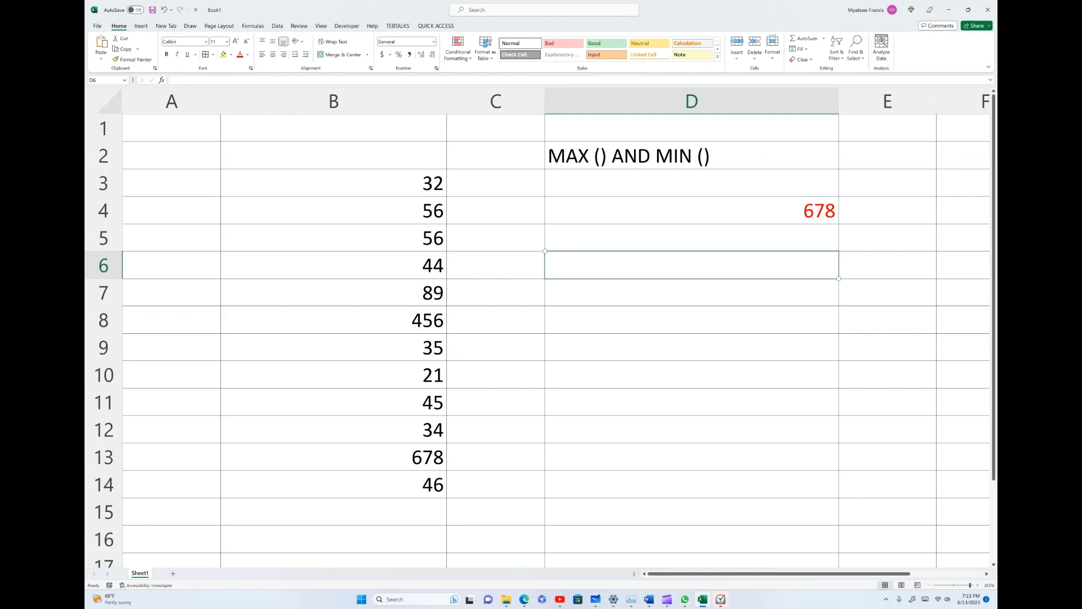
text(=)
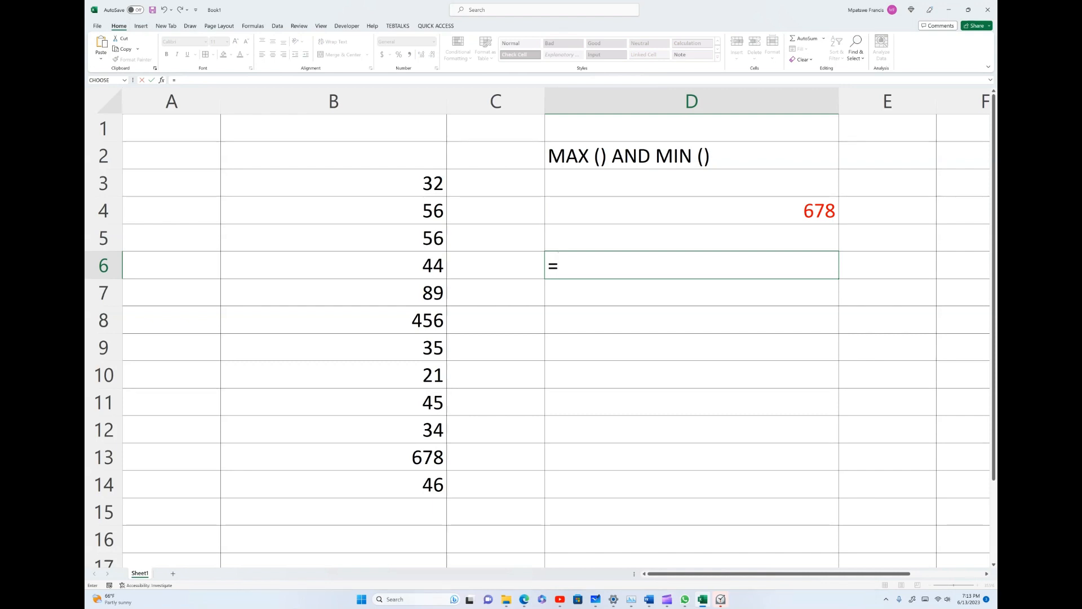
text(MA)
key(BackSpace)
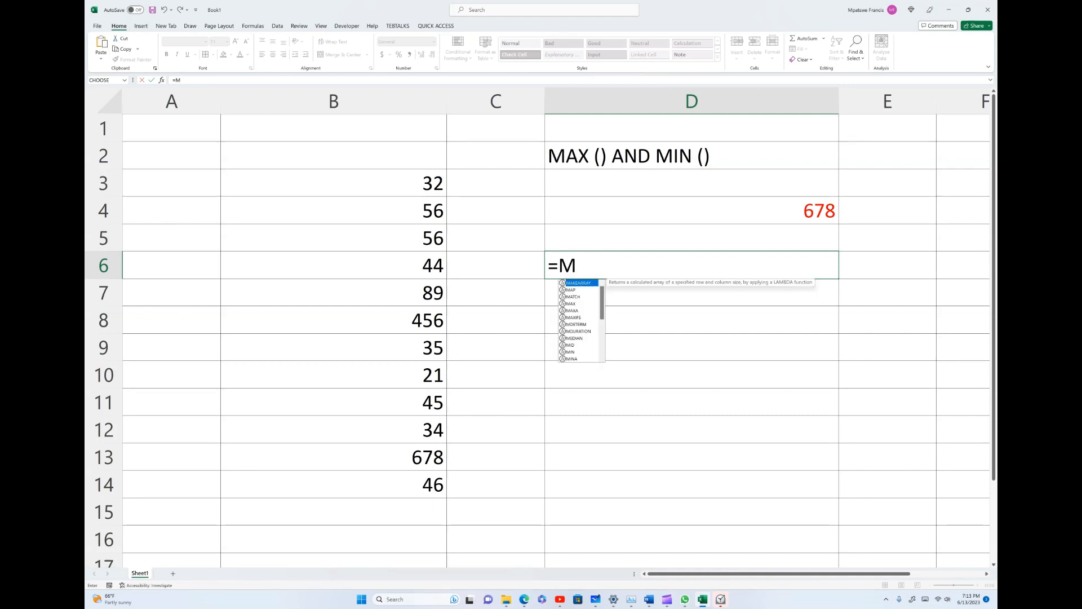
text(IN)
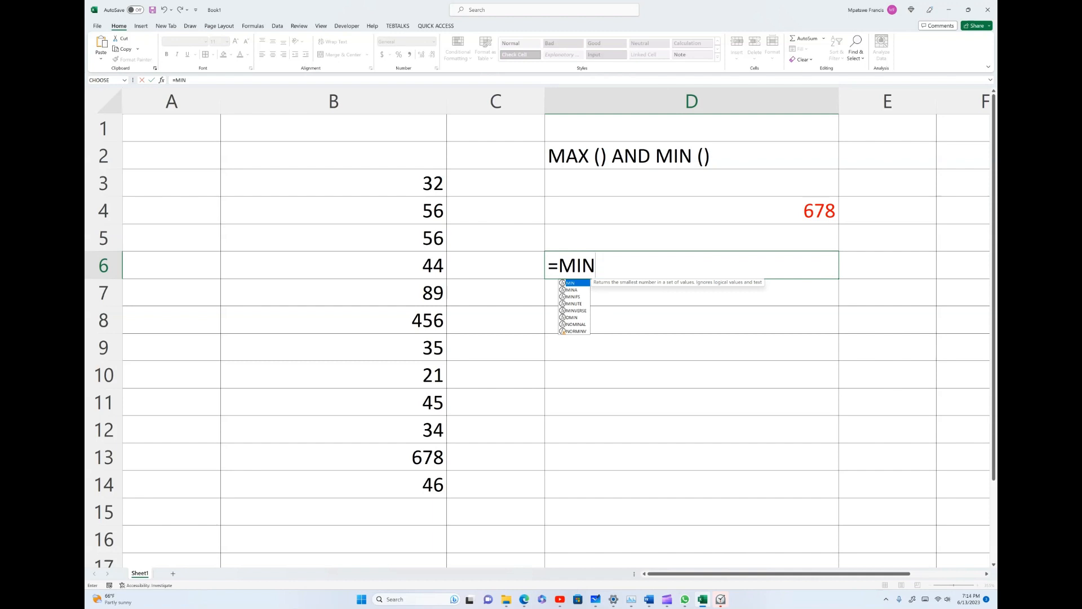
text(()
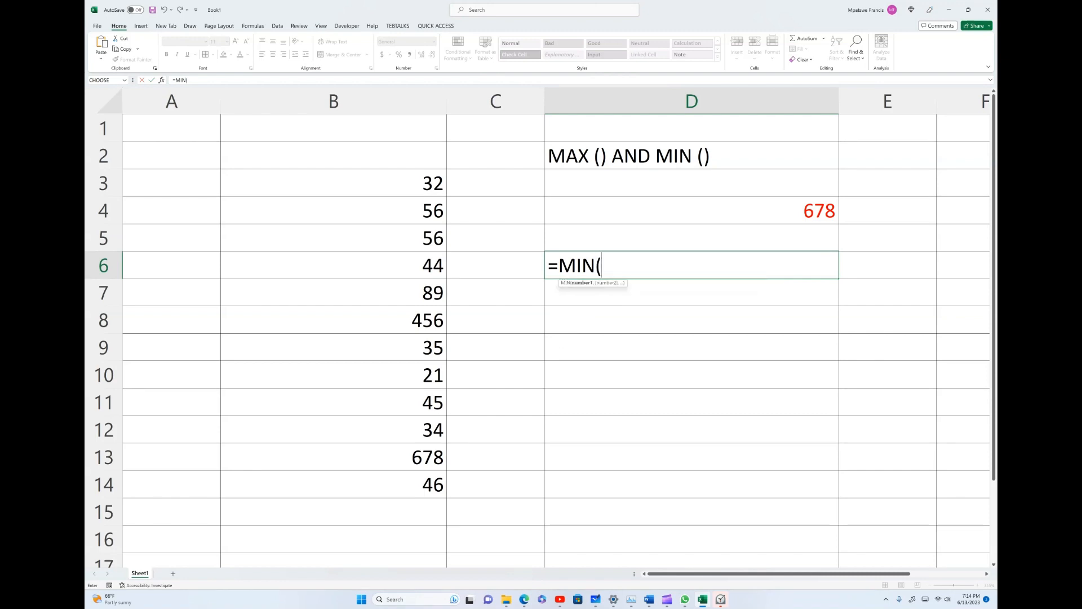
key(Left)
key(Left)
key(Up)
key(Up)
key(Up)
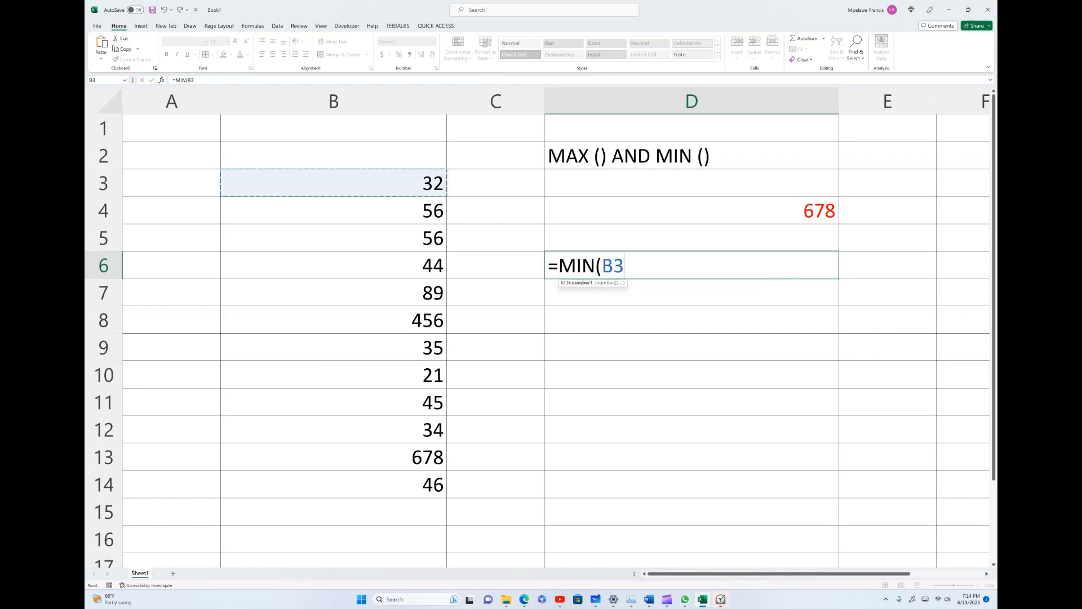
key(F8)
key(BackSpace)
key(BackSpace)
key(ctrl+Down)
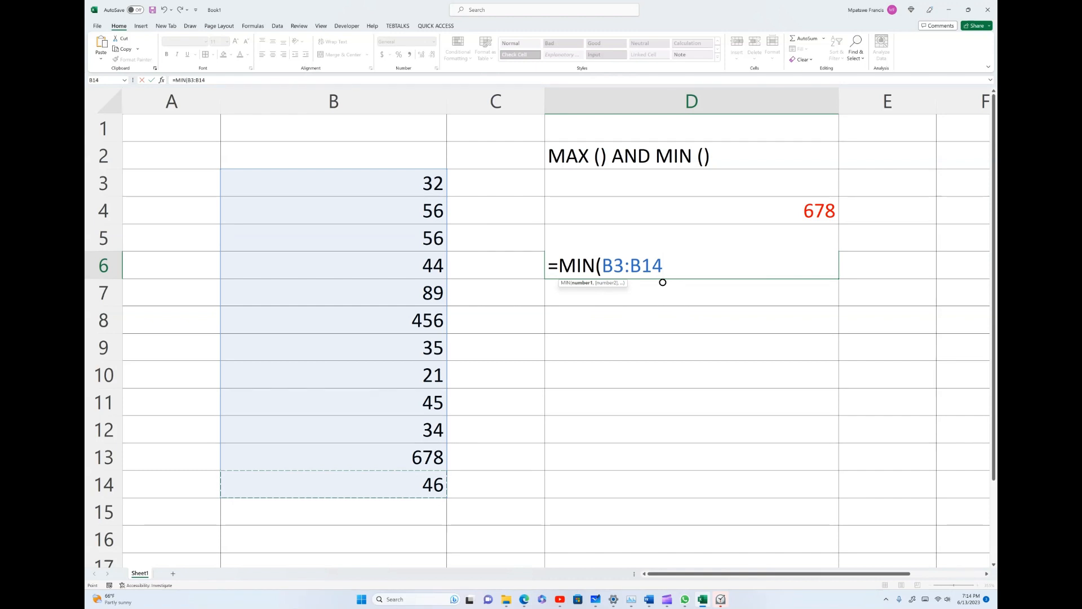
text())
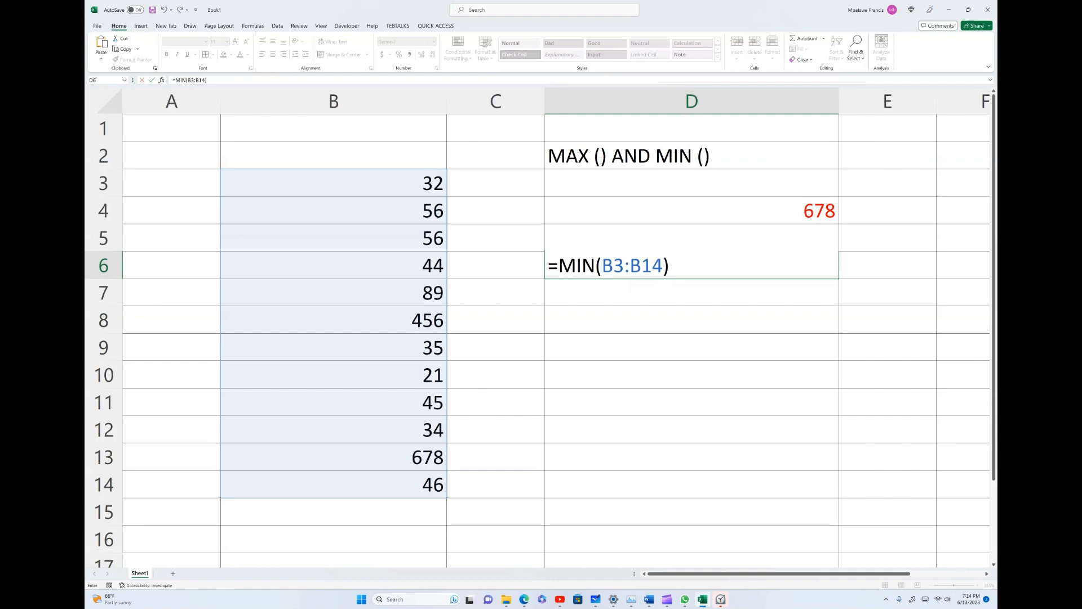
key(Return)
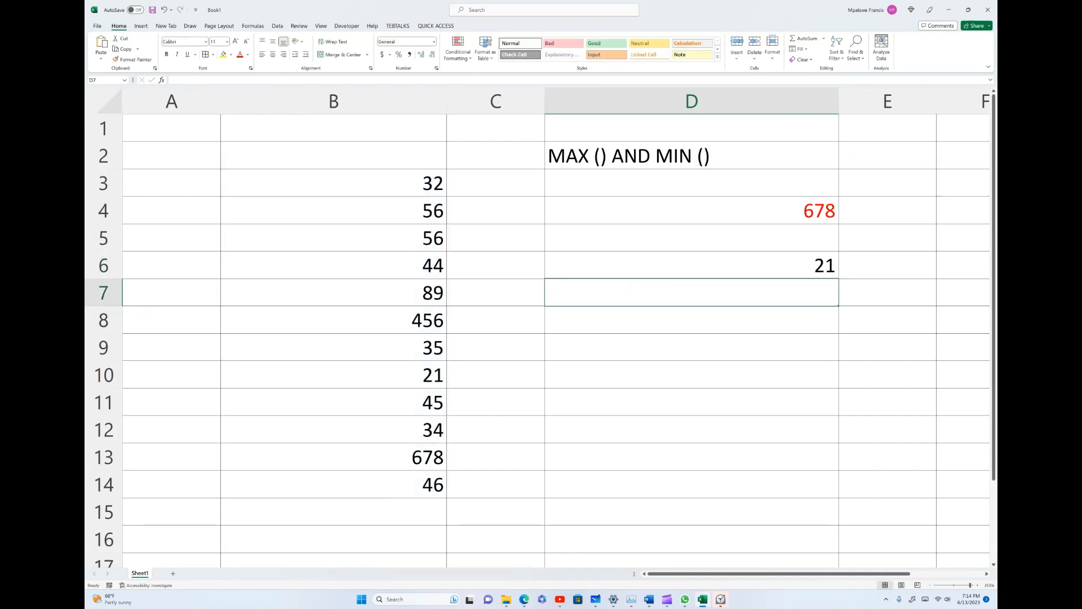
- Change the font colour of the MIN result in cell D6 to red
click(692, 266)
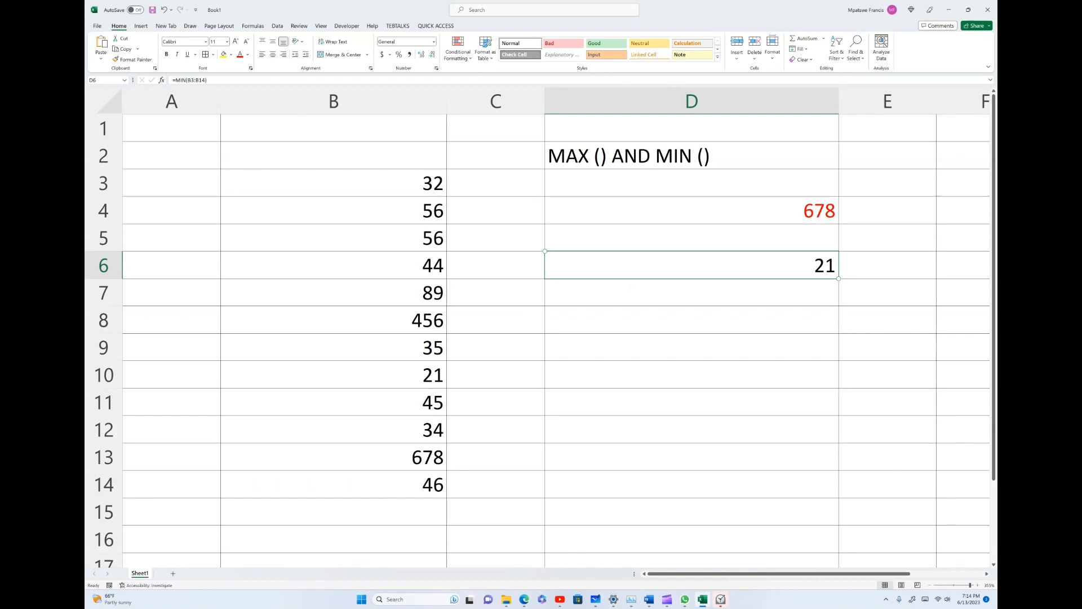
click(240, 54)
click(667, 599)
click(716, 556)
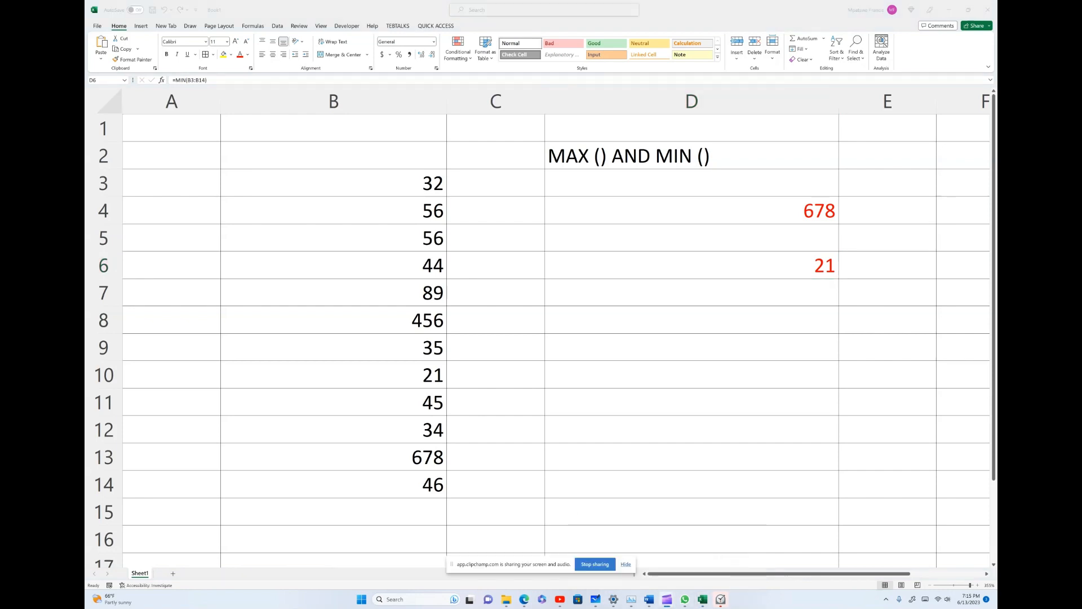